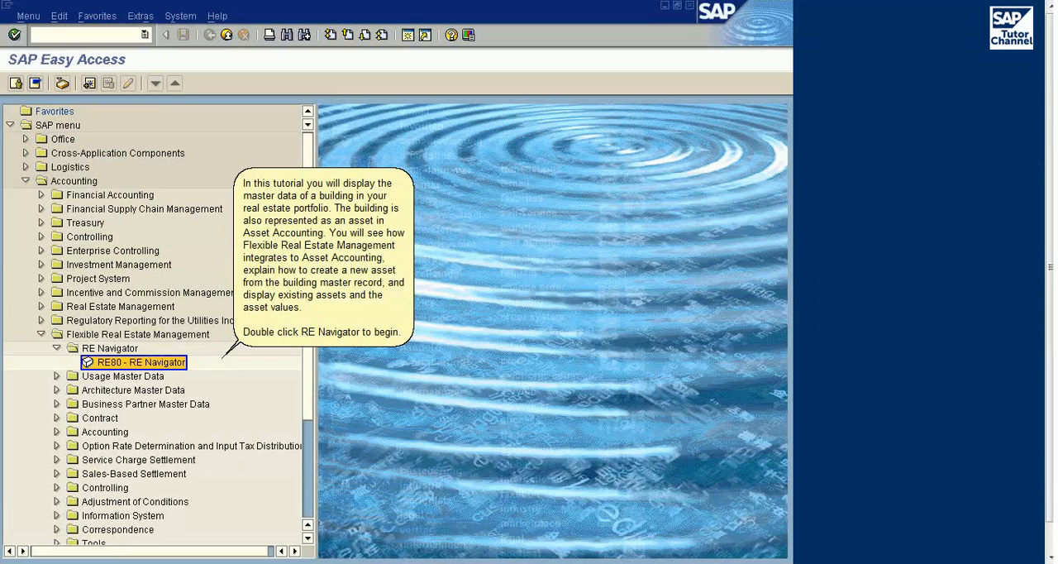
Start the RE Navigator (RE80) from the Flexible Real Estate Management menu.
double_click(141, 362)
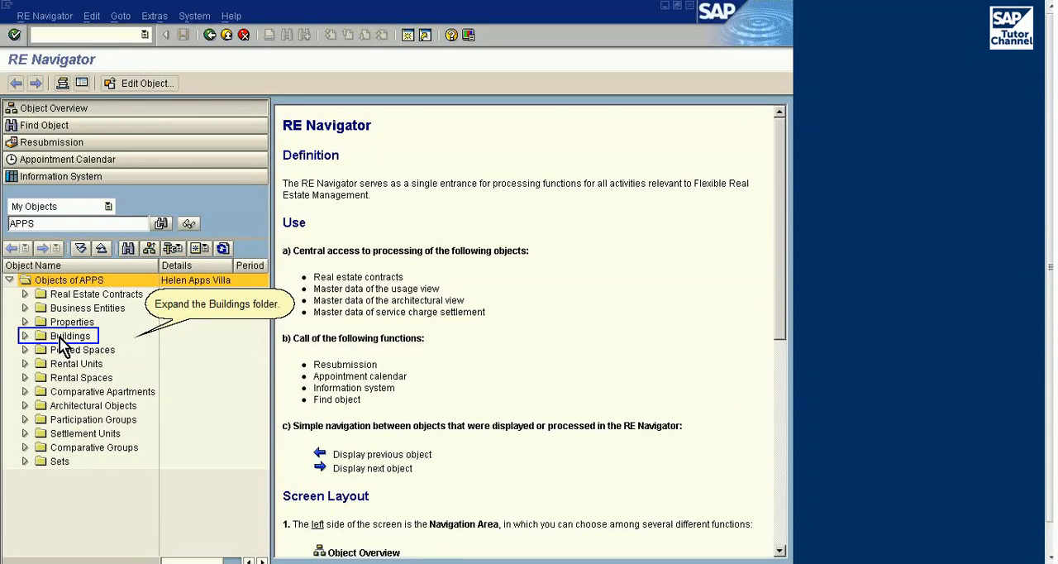
Display the master record of building 0001/1977/1 (OCW - Building 1) from the Buildings folder.
left_click(26, 335)
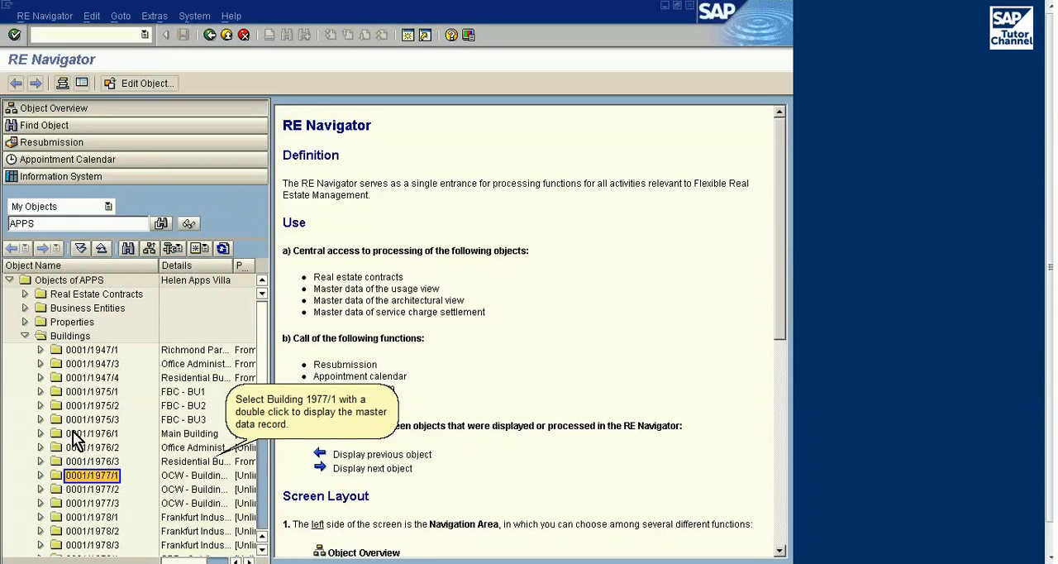
double_click(94, 477)
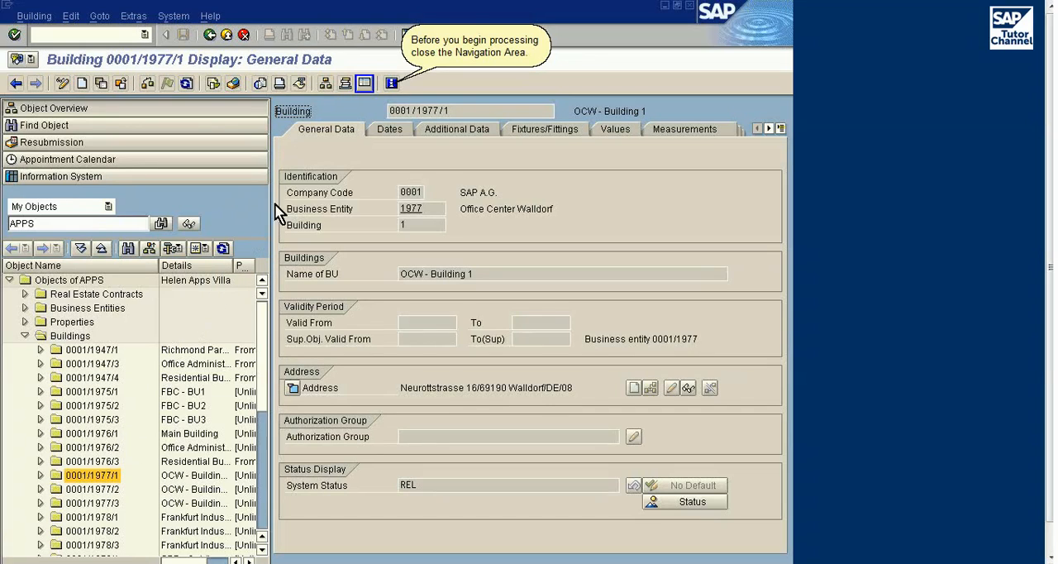
Close the navigation area, switch building 0001/1977/1 to change mode and list all record sections.
left_click(366, 86)
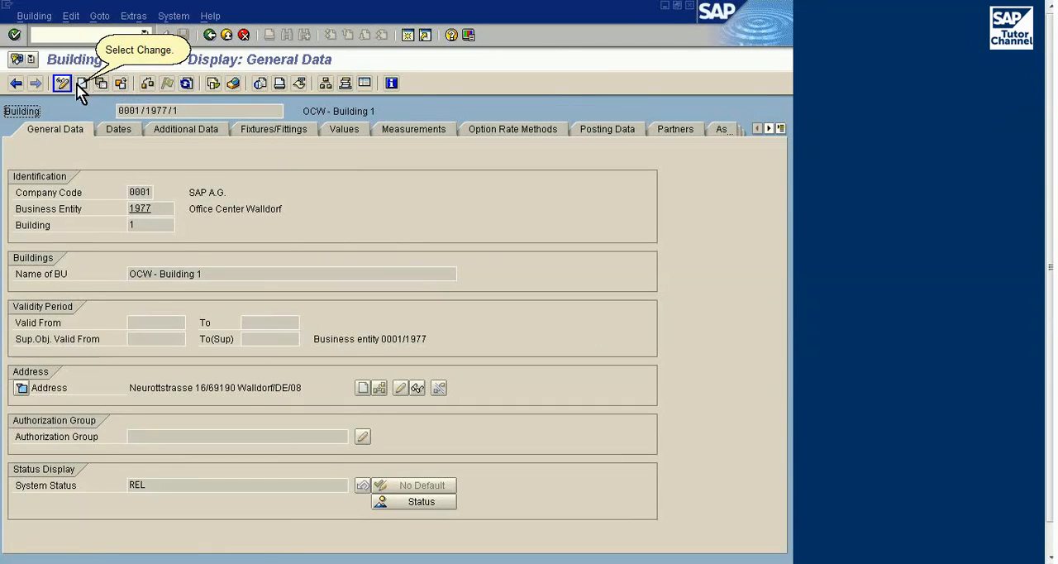
left_click(63, 84)
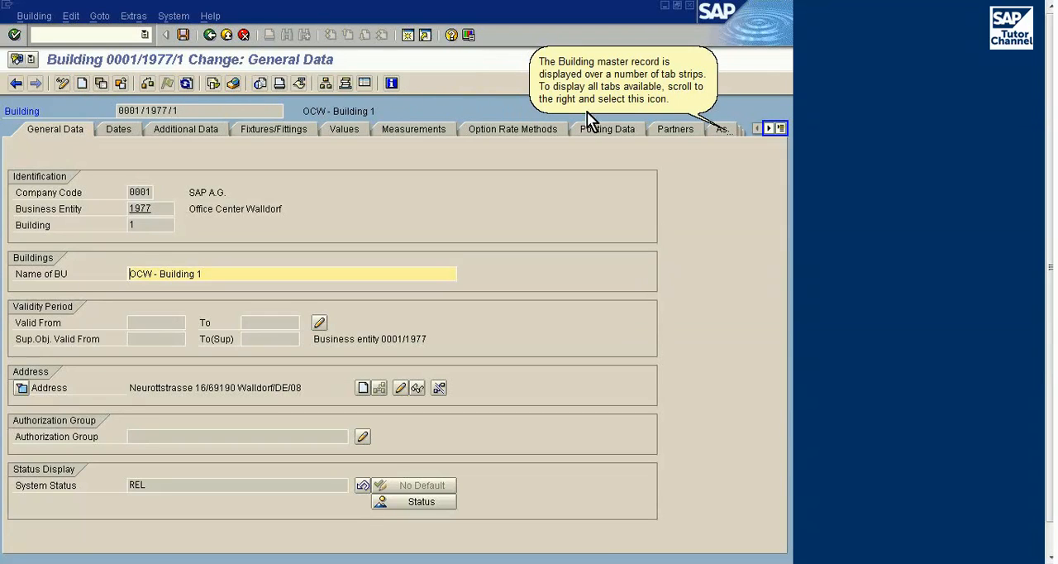
left_click(781, 130)
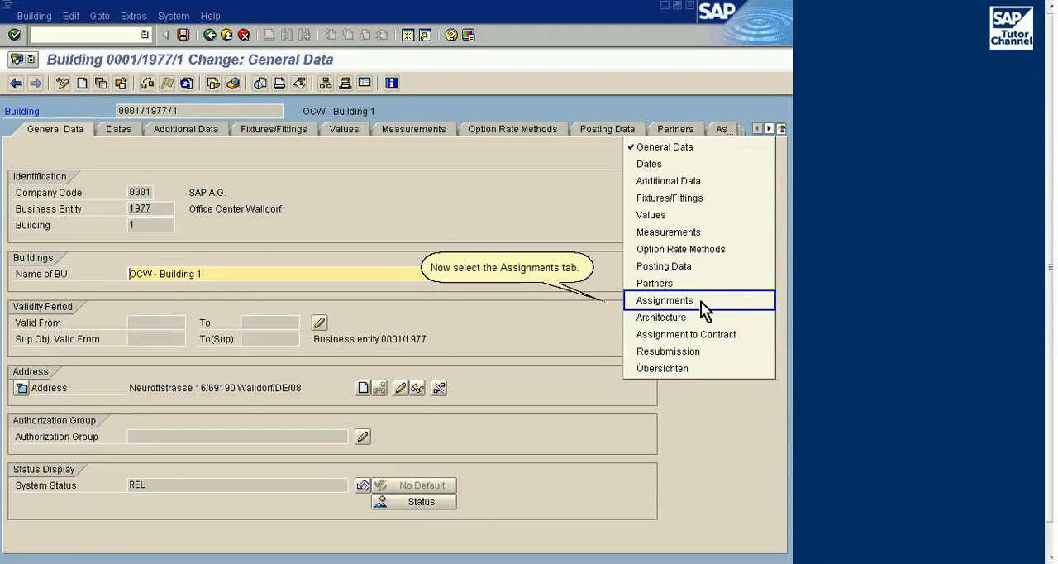
Show the building's Assignments and select the Asset Assignment category in the hierarchy.
left_click(665, 300)
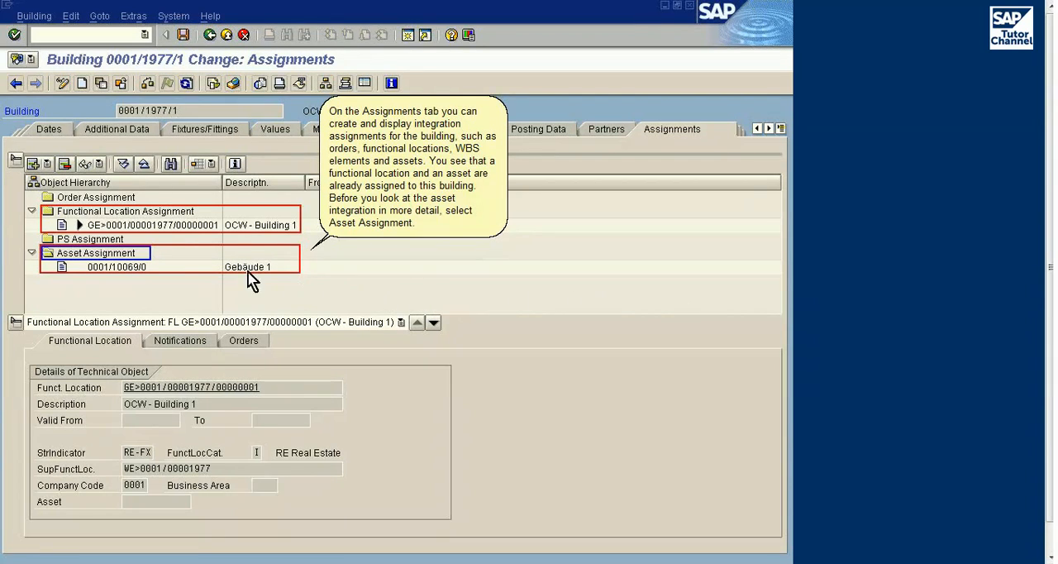
left_click(96, 253)
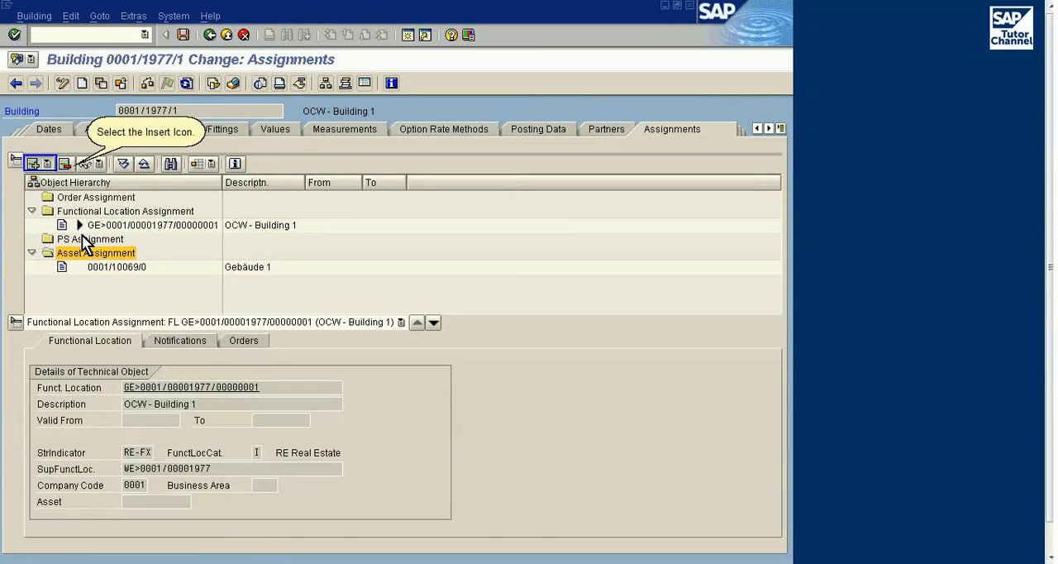
Insert a new Asset assignment row and pick the existing assigned asset 0001/10069/0.
left_click(43, 166)
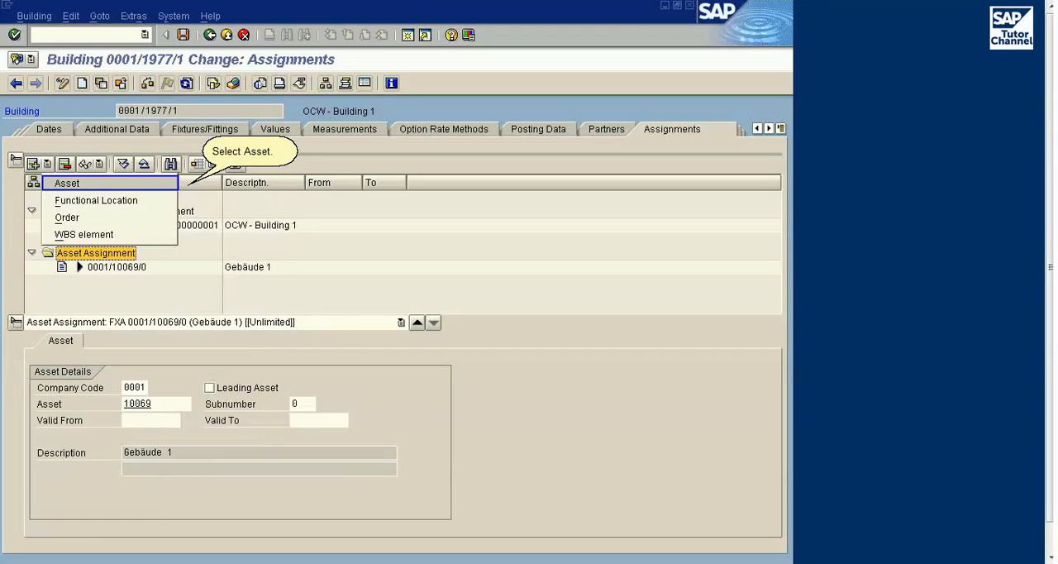
left_click(114, 185)
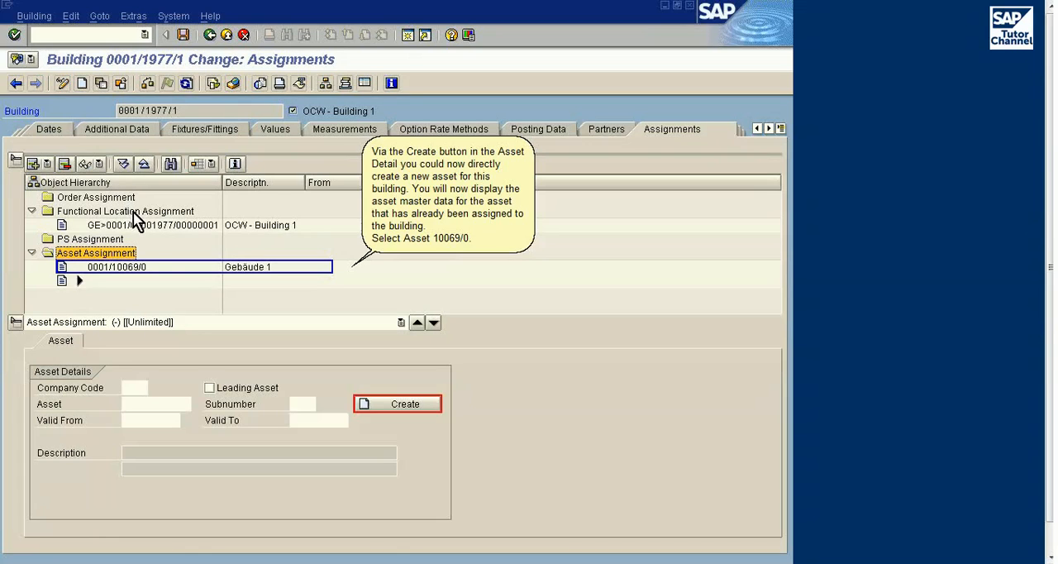
double_click(199, 267)
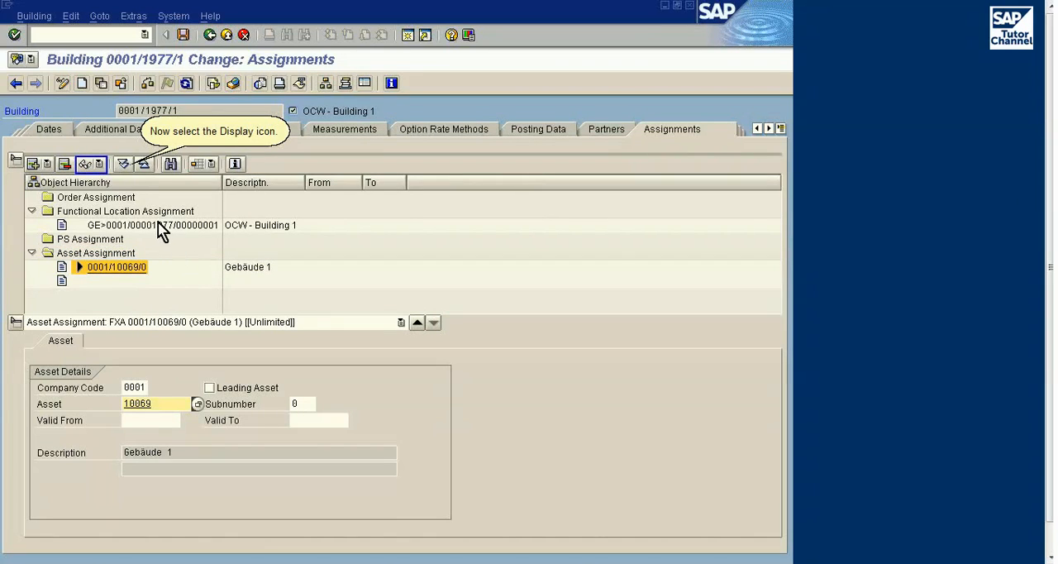
Display asset 10069's master data and its time-dependent data with Real Estate Key BU 0001/1977/1.
left_click(91, 164)
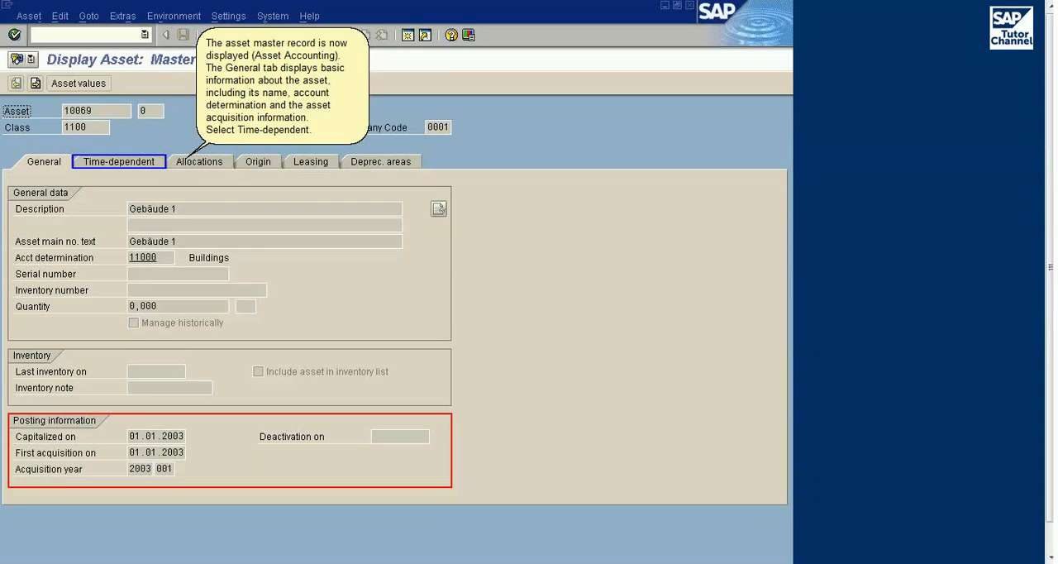
left_click(124, 166)
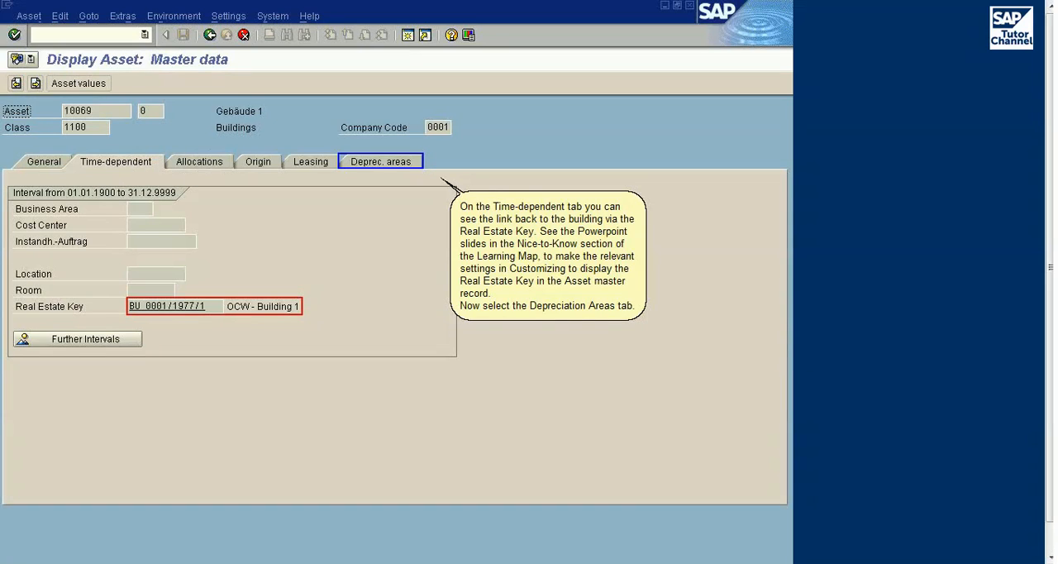
Review asset 10069's depreciation areas and look up the meaning of depreciation key GD50 via F4.
left_click(386, 166)
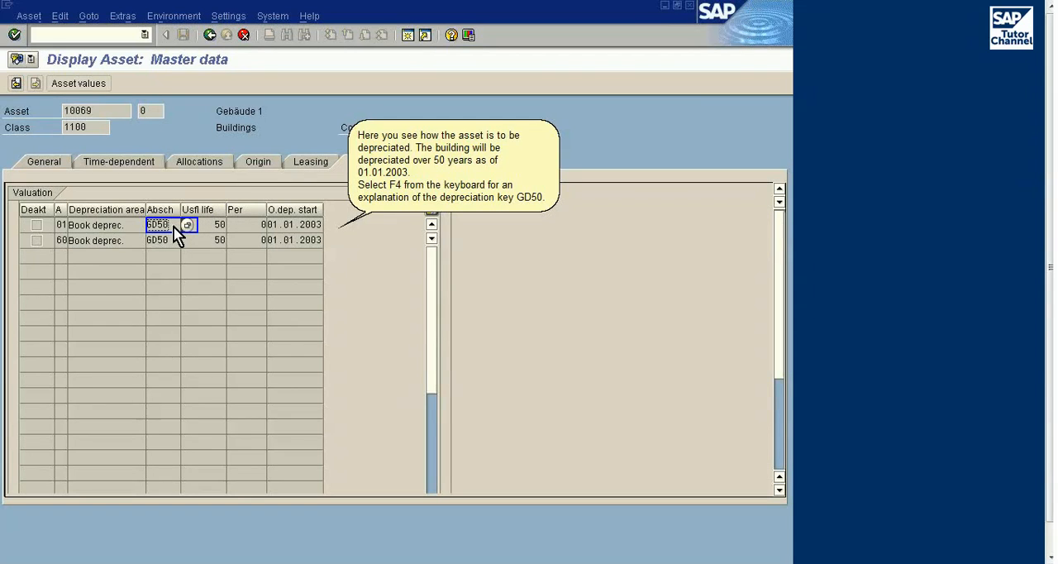
key("F4")
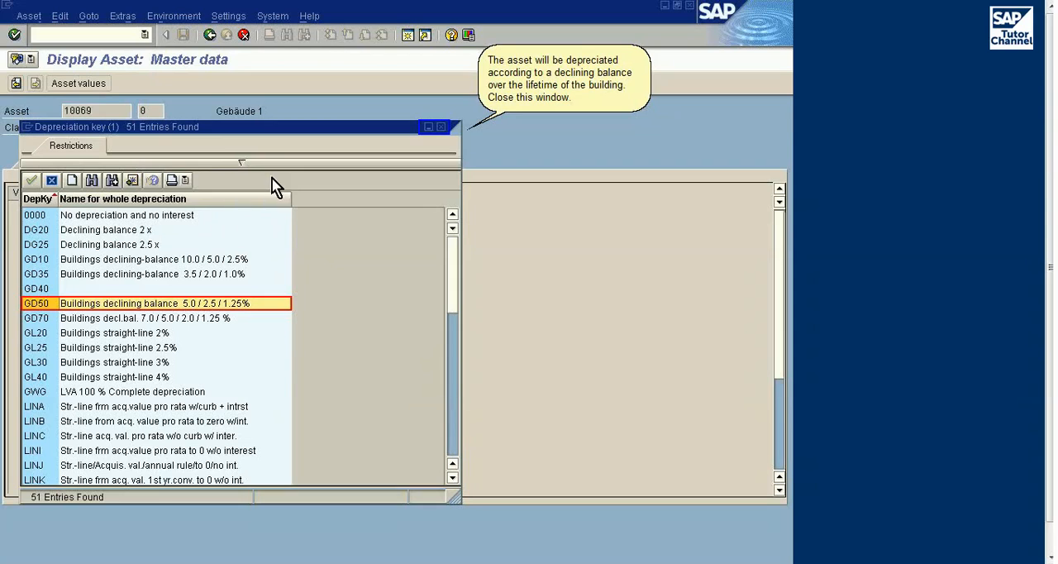
left_click(439, 128)
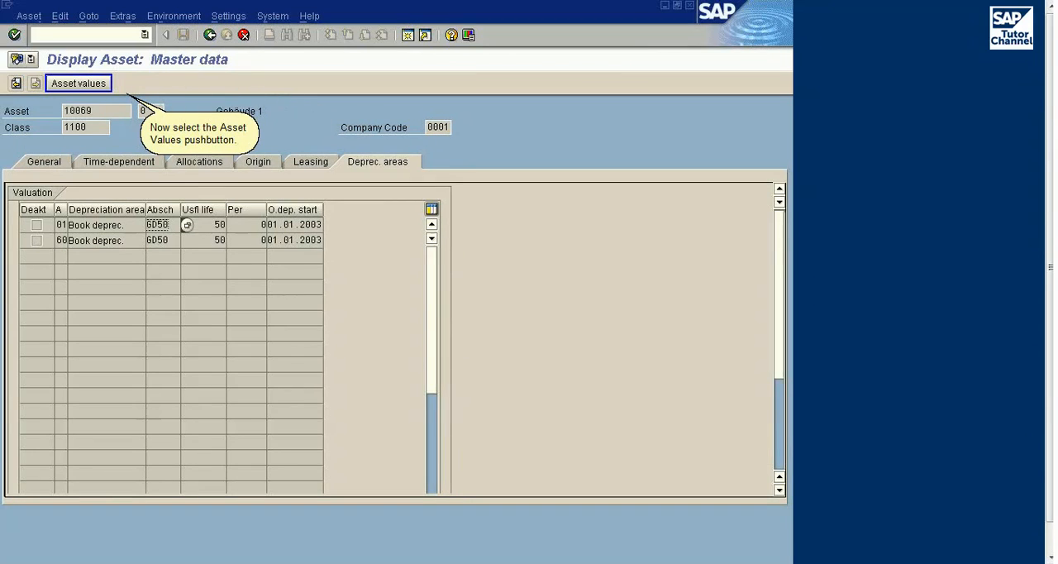
Show asset 10069's values for fiscal year 2003 and display the 500.000,00 acquisition posting document.
left_click(80, 84)
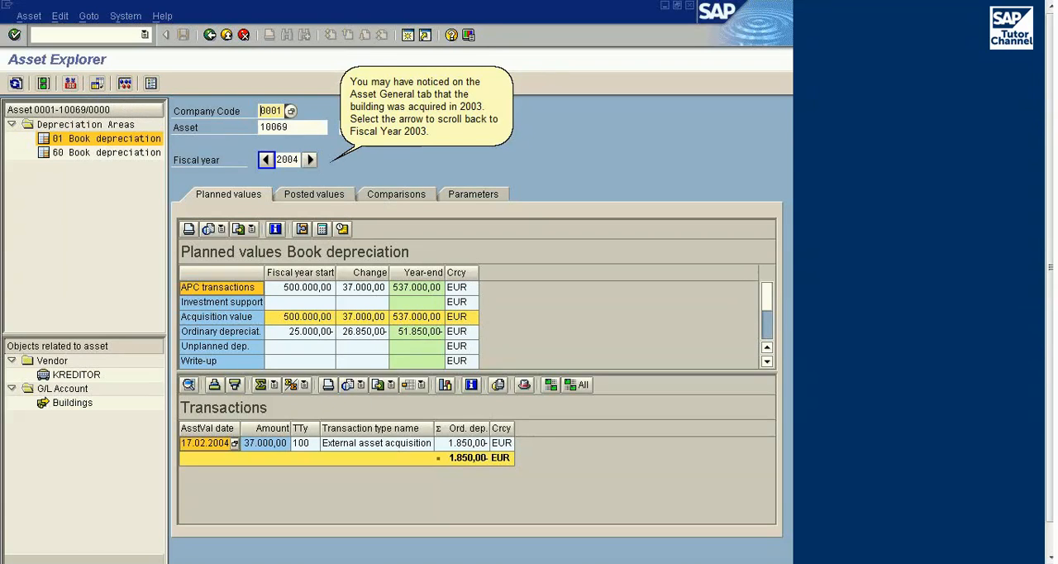
left_click(266, 159)
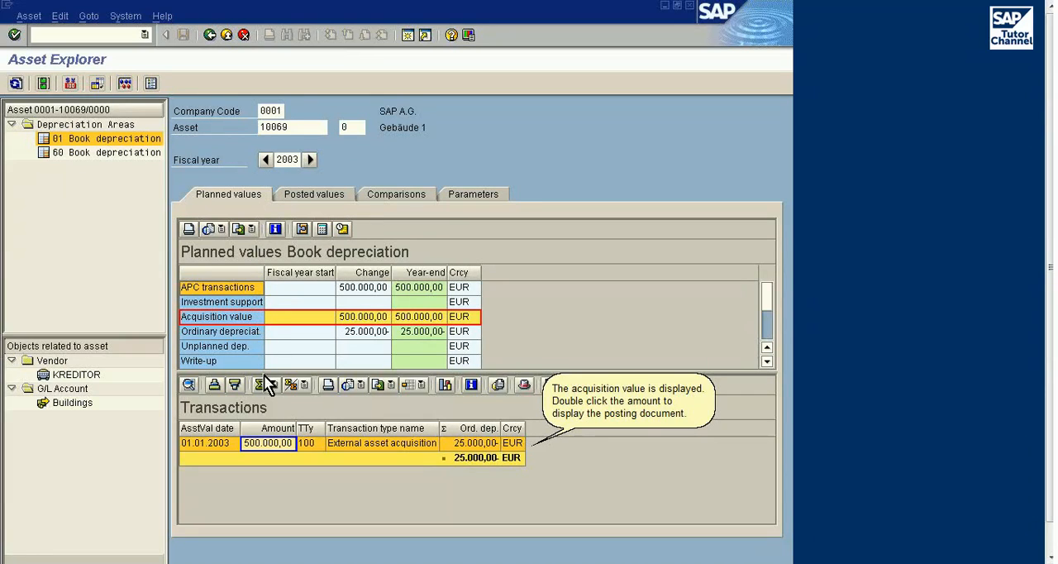
double_click(268, 443)
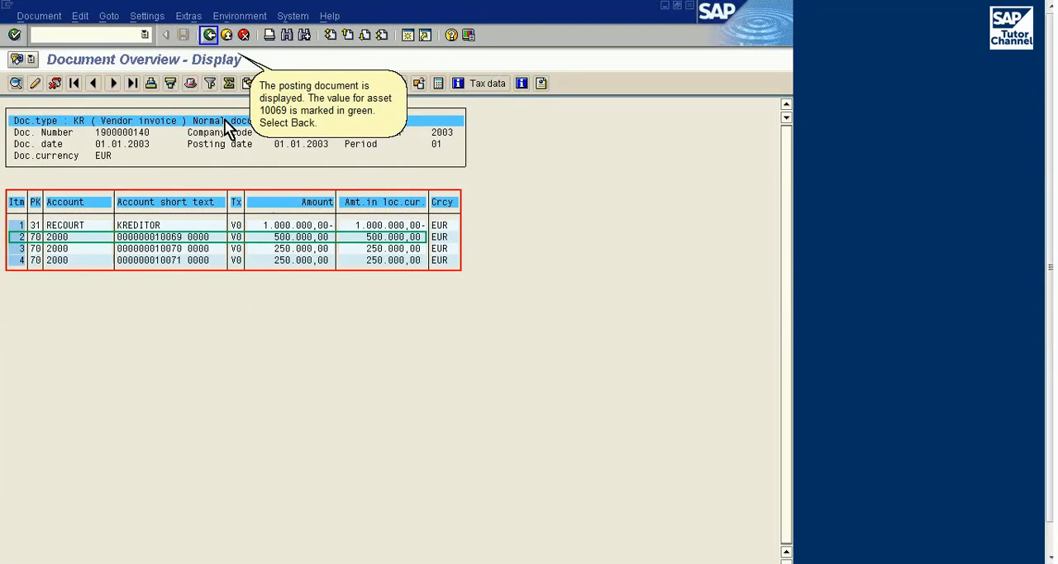
Return to Asset Explorer, show posted depreciation values for 2004 and select period 6's posting.
left_click(211, 34)
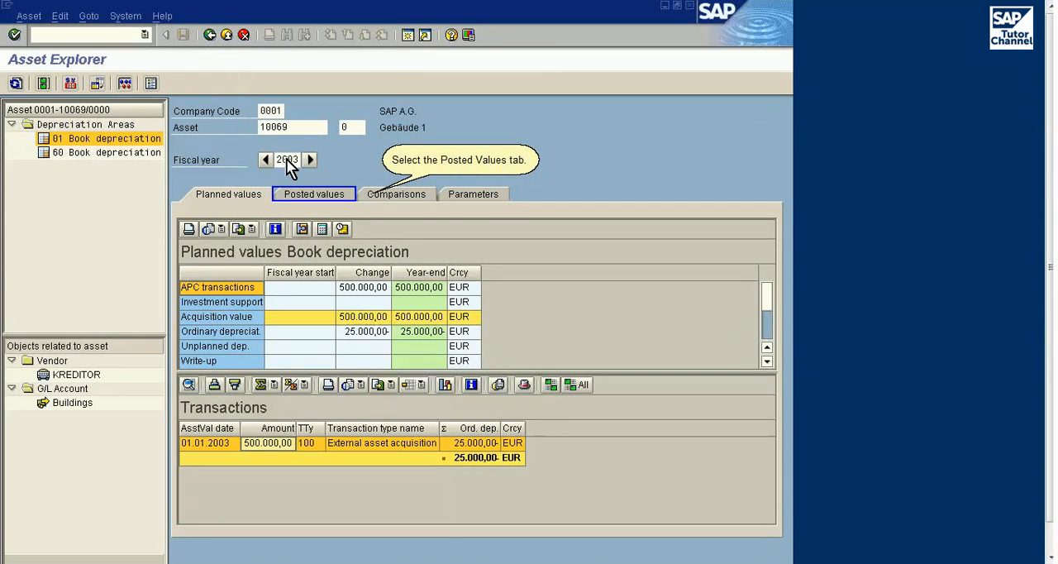
left_click(315, 195)
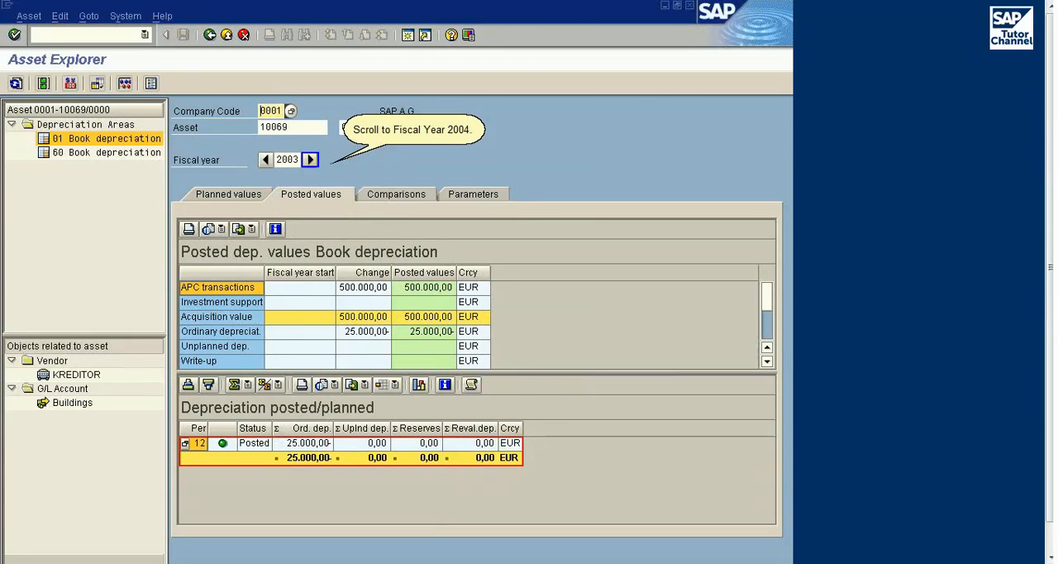
left_click(310, 160)
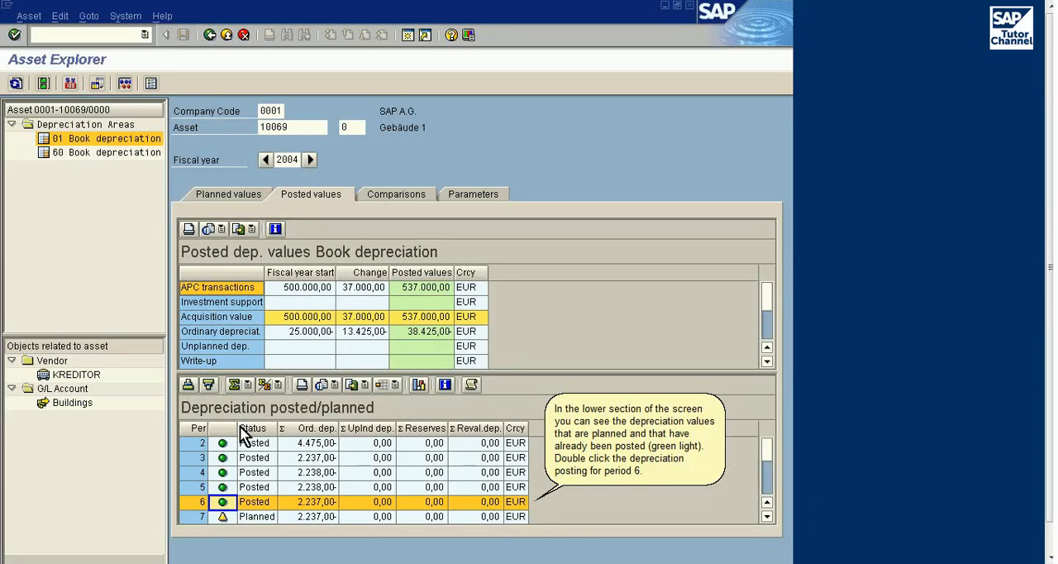
left_click(222, 502)
Review the period 6 posting-run log and accounting document 300000021, then return to the posted values.
double_click(222, 502)
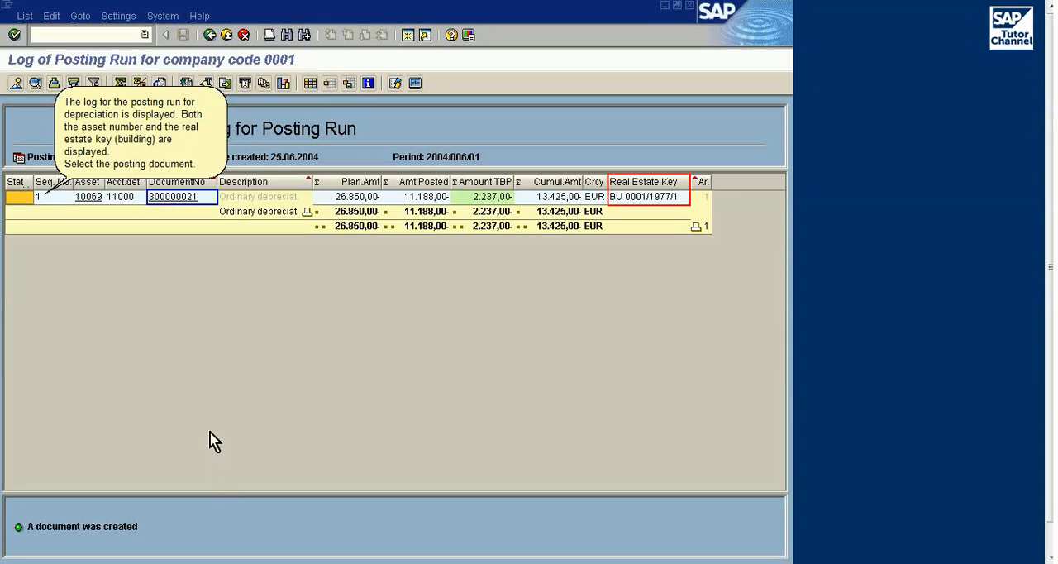
double_click(174, 197)
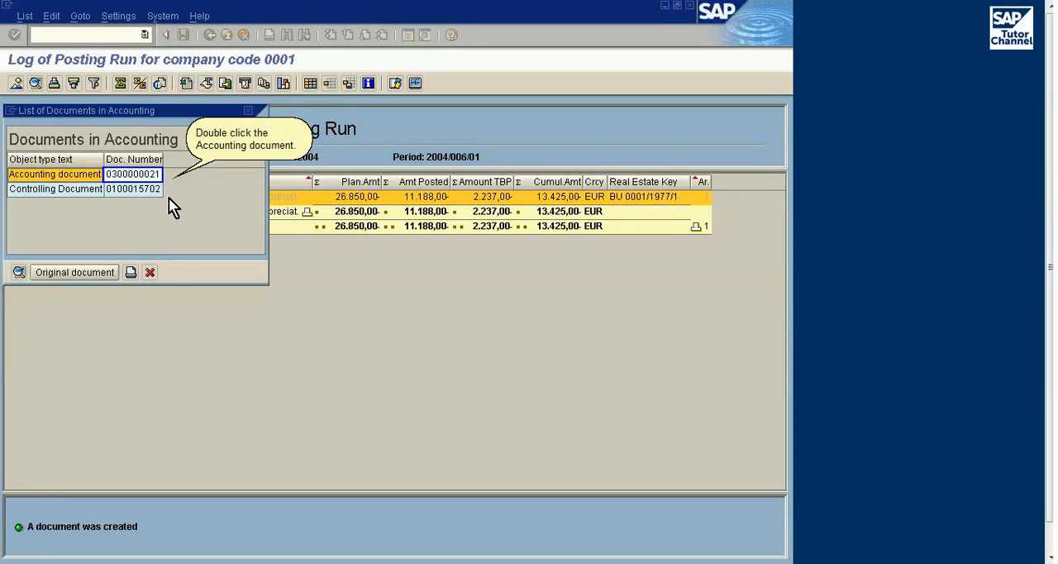
double_click(132, 174)
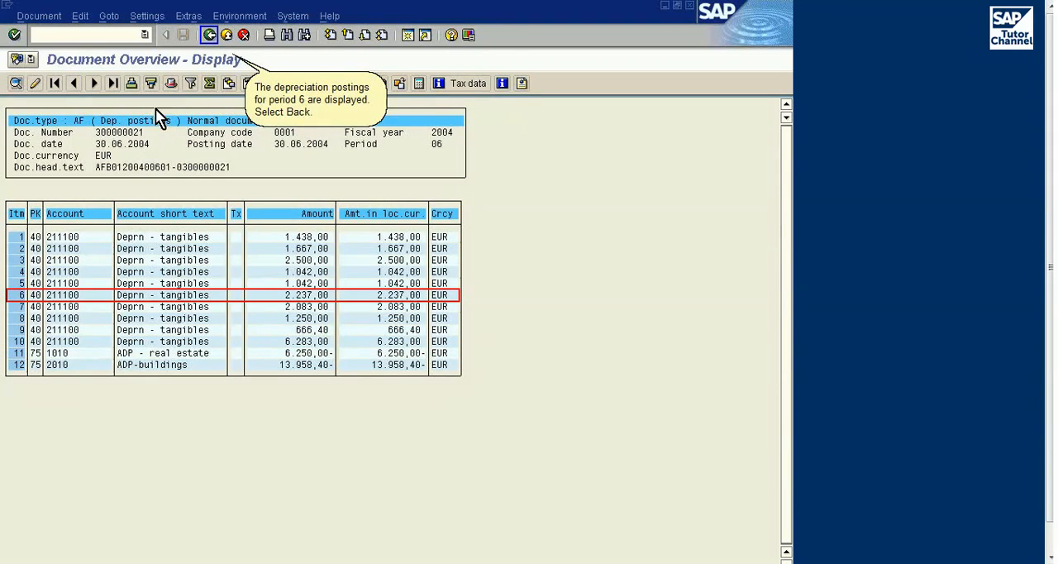
left_click(210, 35)
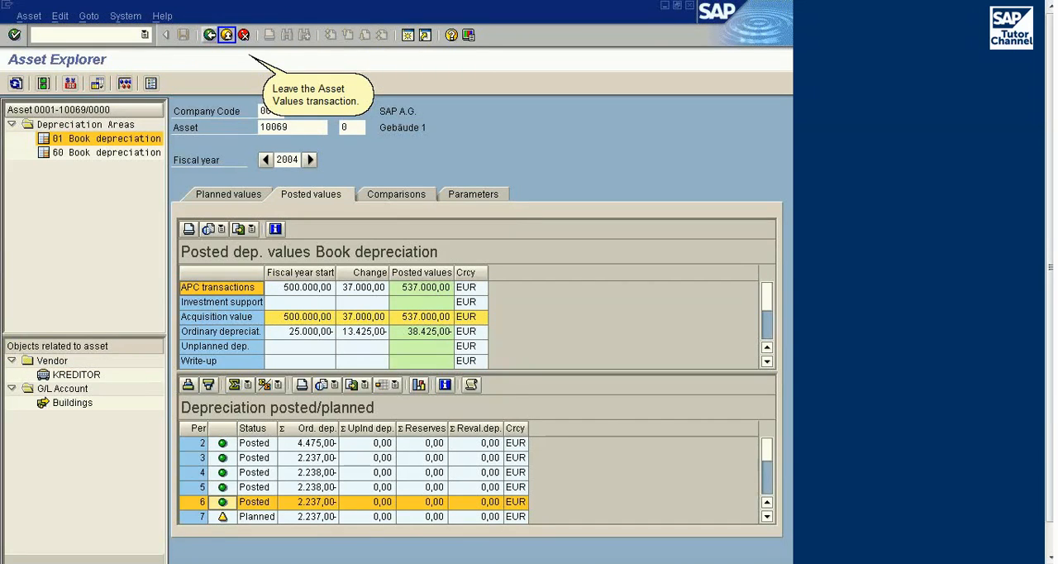
Exit Asset Explorer and return to building 0001/1977/1's assignments showing asset 0001/10069/0.
left_click(228, 35)
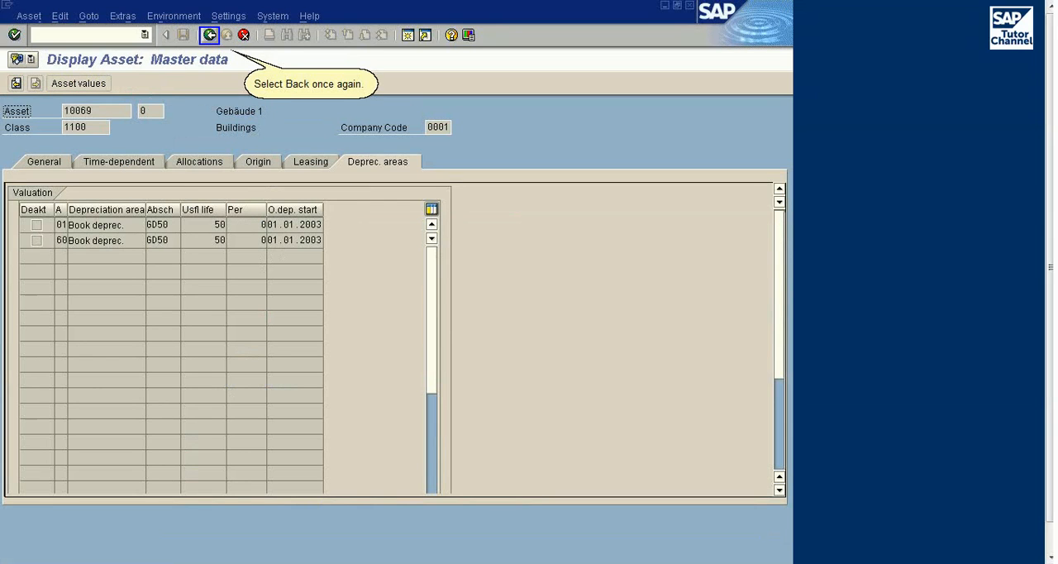
left_click(211, 35)
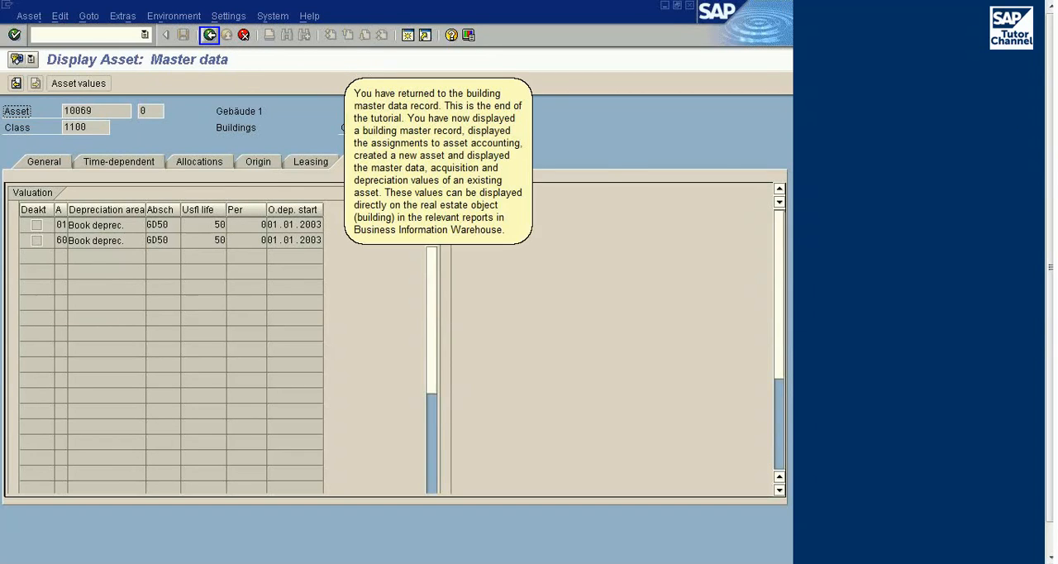